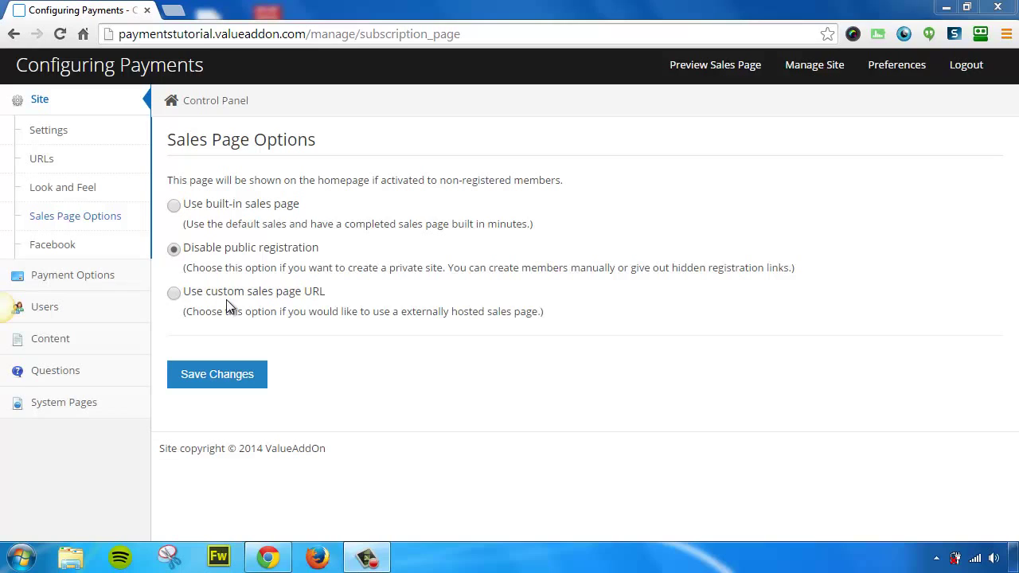
Choose the built-in sales page as the homepage shown to non-registered members
click(176, 208)
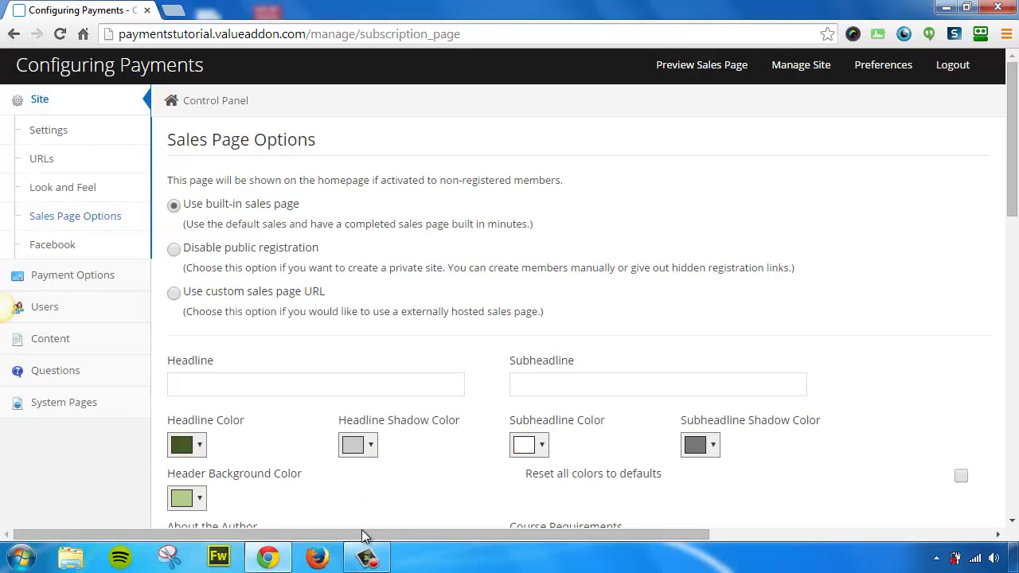
click(366, 557)
click(939, 490)
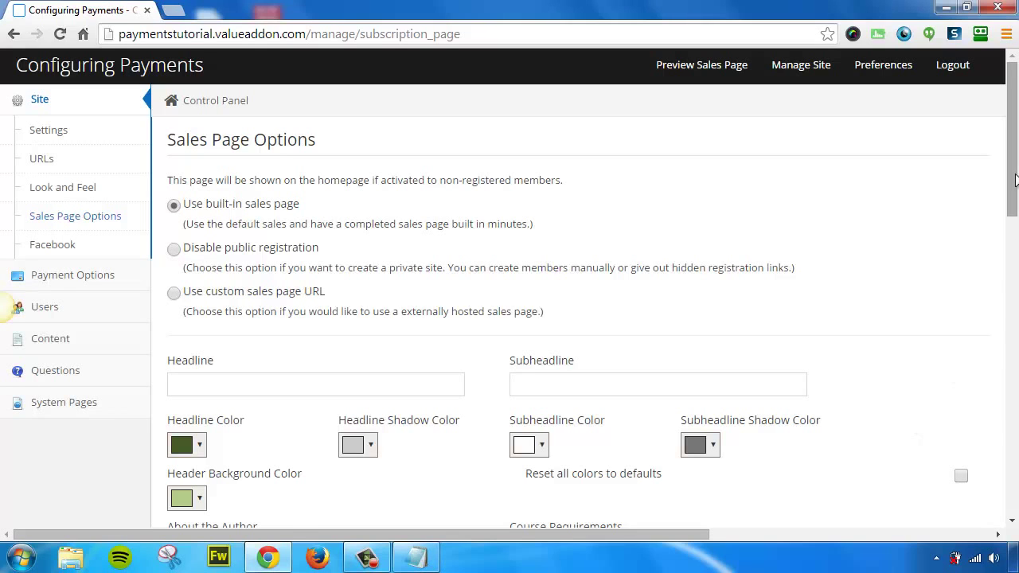
Copy "Discover The Best Magic Tricks On The Net and Learn How To Become A Master Magician Instantly!" from copy_text.txt into the Headline
mouse_move(1012, 182)
mouse_down()
mouse_move(1011, 467)
mouse_move(1012, 199)
mouse_up()
click(415, 557)
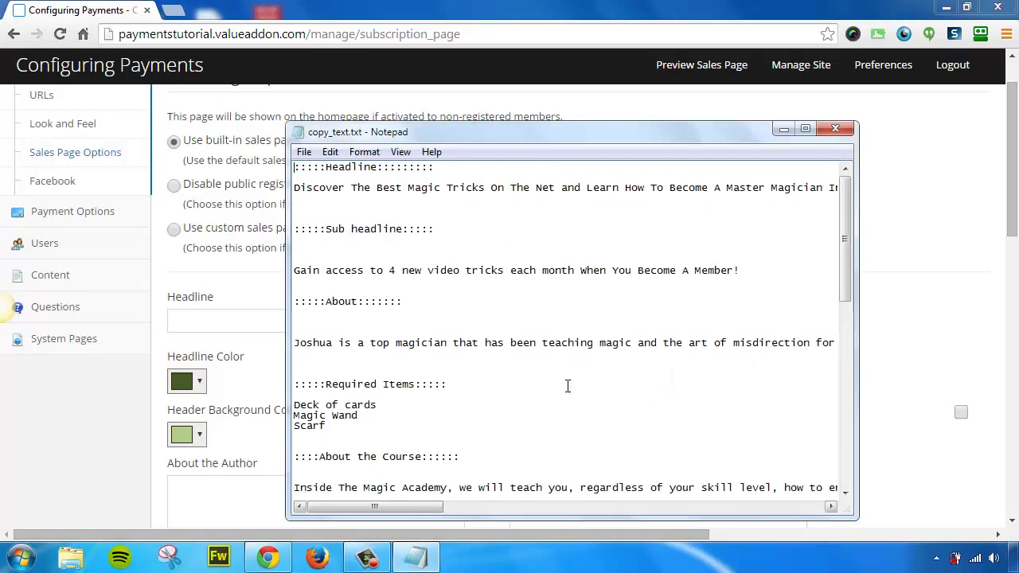
drag(294, 188, 847, 186)
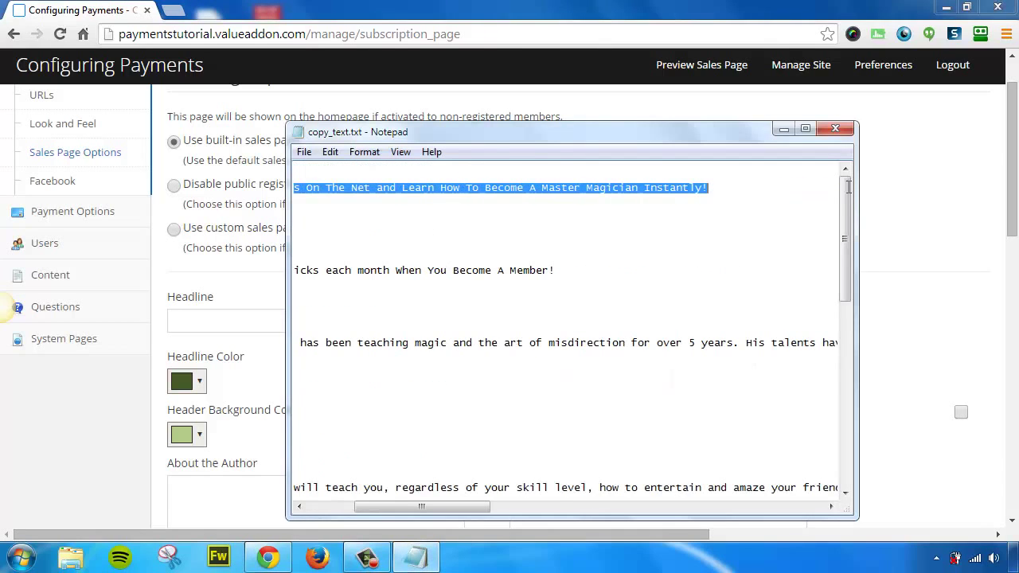
click(920, 247)
click(273, 323)
key(ctrl+v)
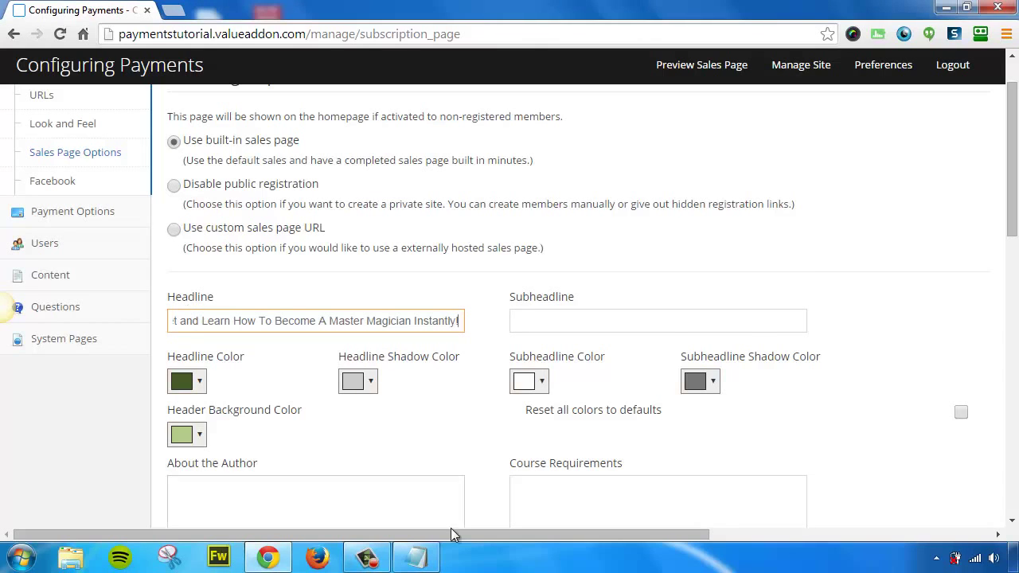
Copy "Gain access to 4 new video tricks each month When You Become A Member!" from copy_text.txt into the Subheadline
click(415, 557)
click(566, 273)
key(Down)
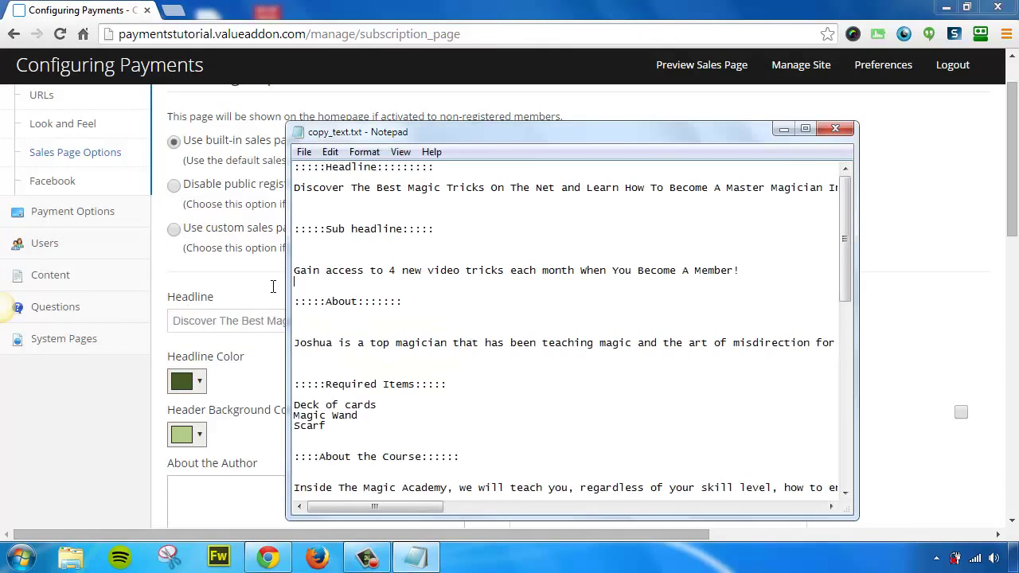
key(shift+Up)
click(951, 316)
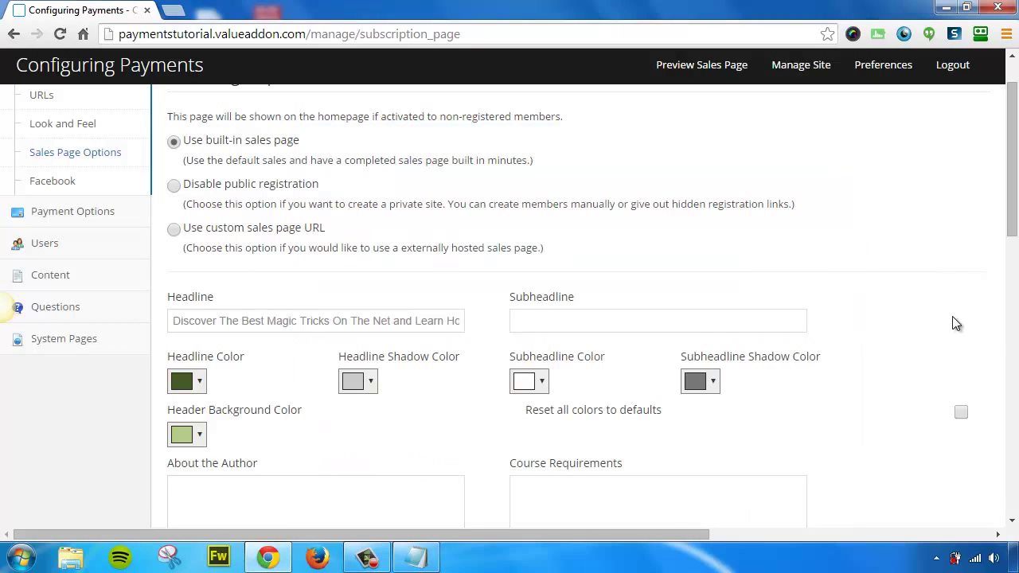
click(585, 325)
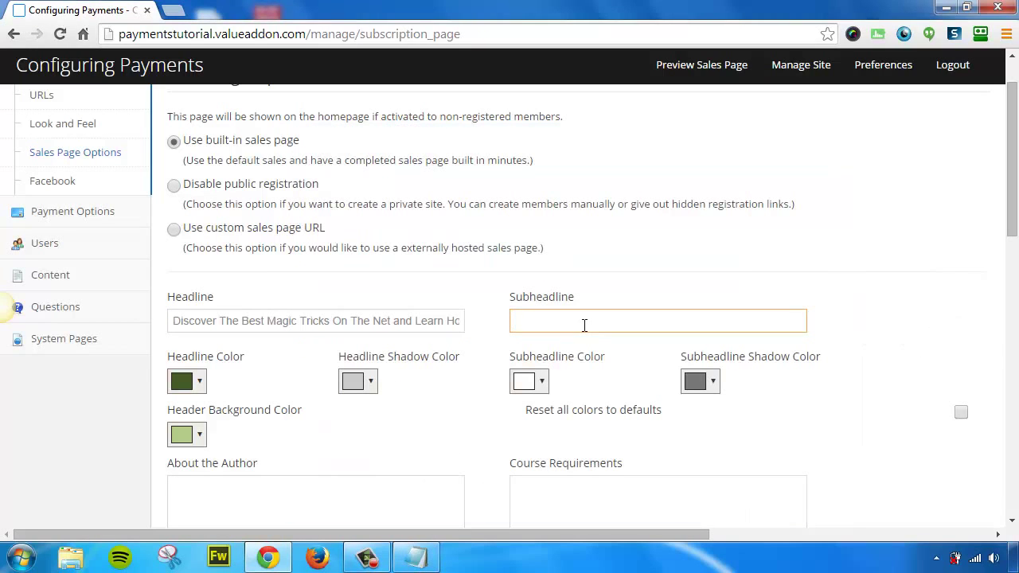
text(Gain access to new video tricks each month When You Become A Member!)
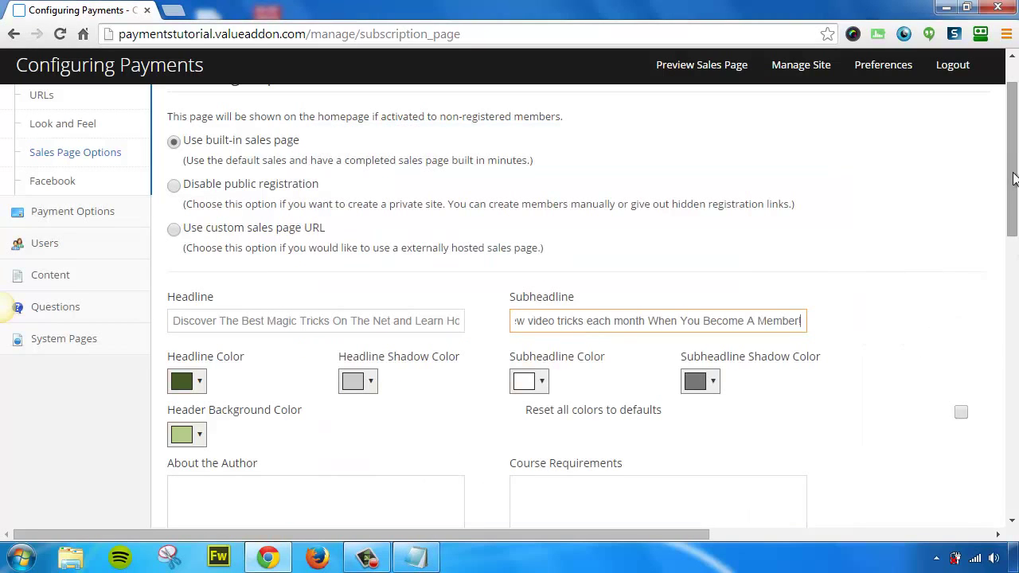
Copy the magician's biography from the About section of copy_text.txt into the About the Author text
drag(1014, 190, 1012, 223)
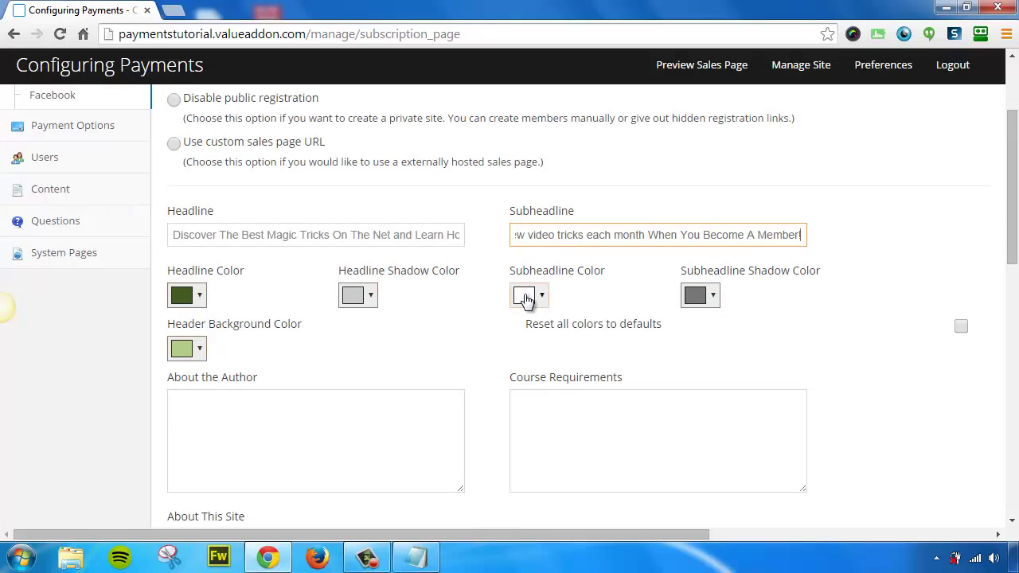
click(415, 557)
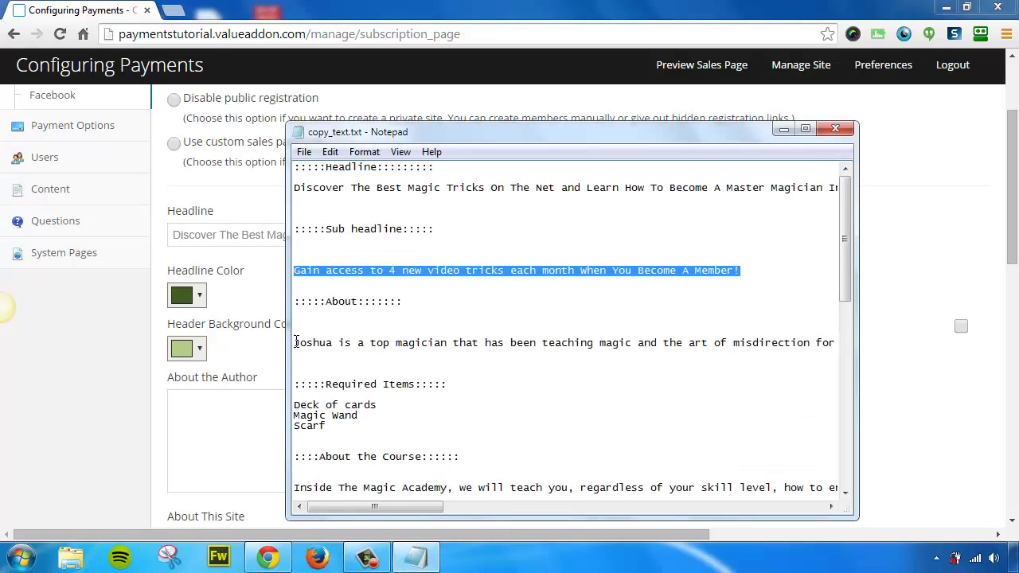
drag(293, 343, 852, 338)
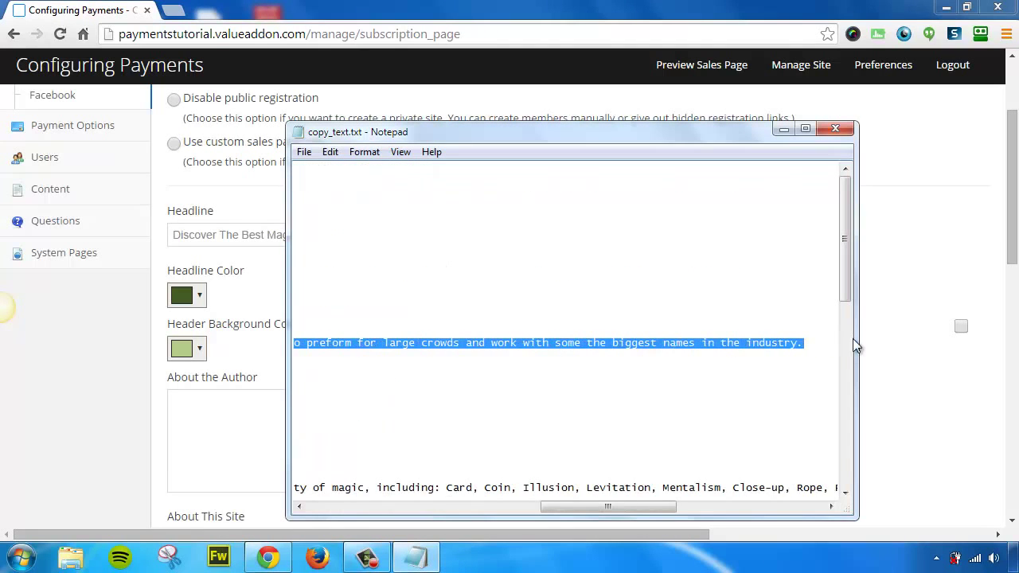
key(ctrl+c)
click(925, 288)
click(264, 469)
key(ctrl+v)
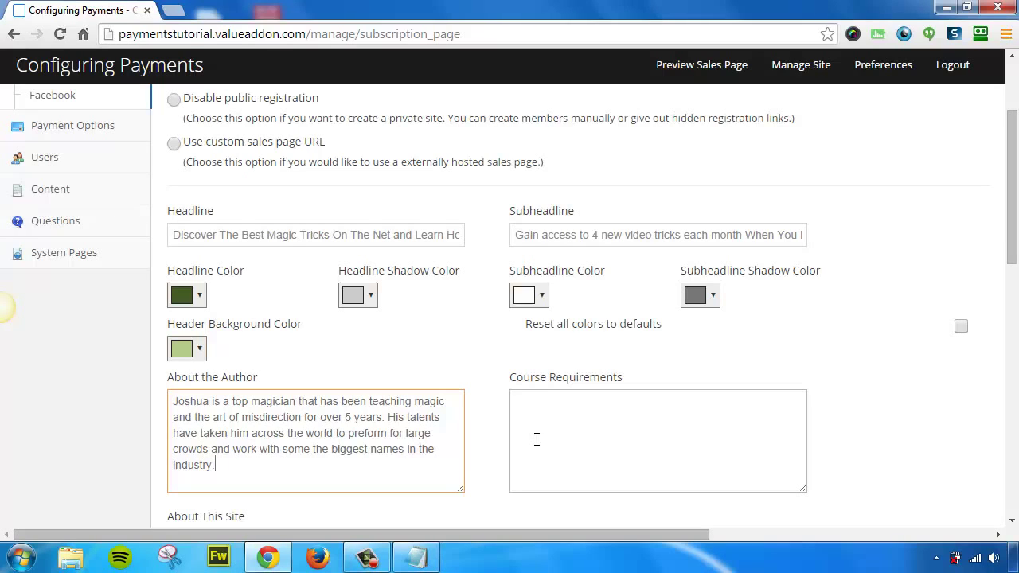
Copy the required items "Deck of cards", "Magic Wand" and "Scarf" from copy_text.txt into Course Requirements
click(415, 557)
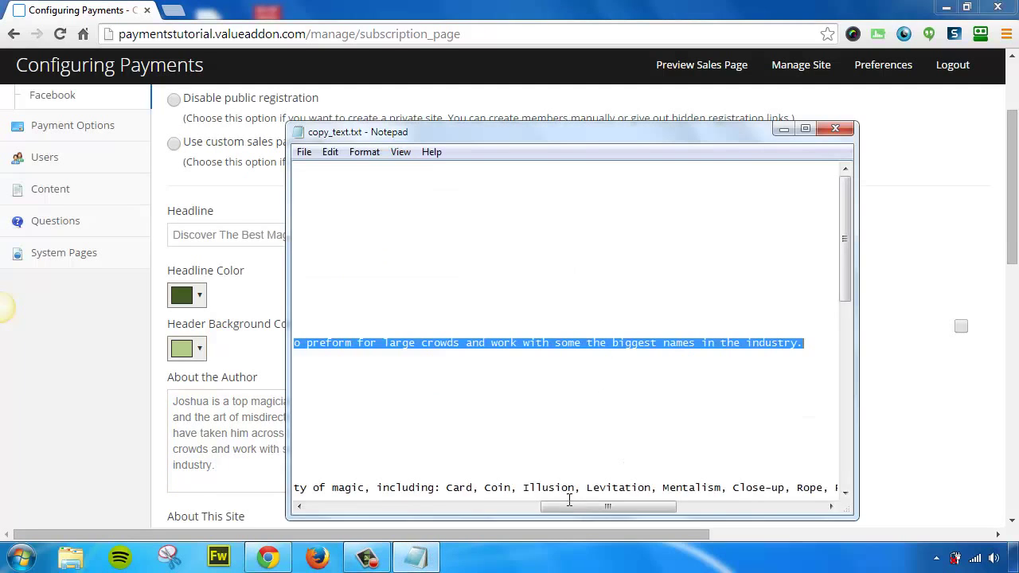
drag(569, 500, 304, 503)
drag(327, 426, 288, 407)
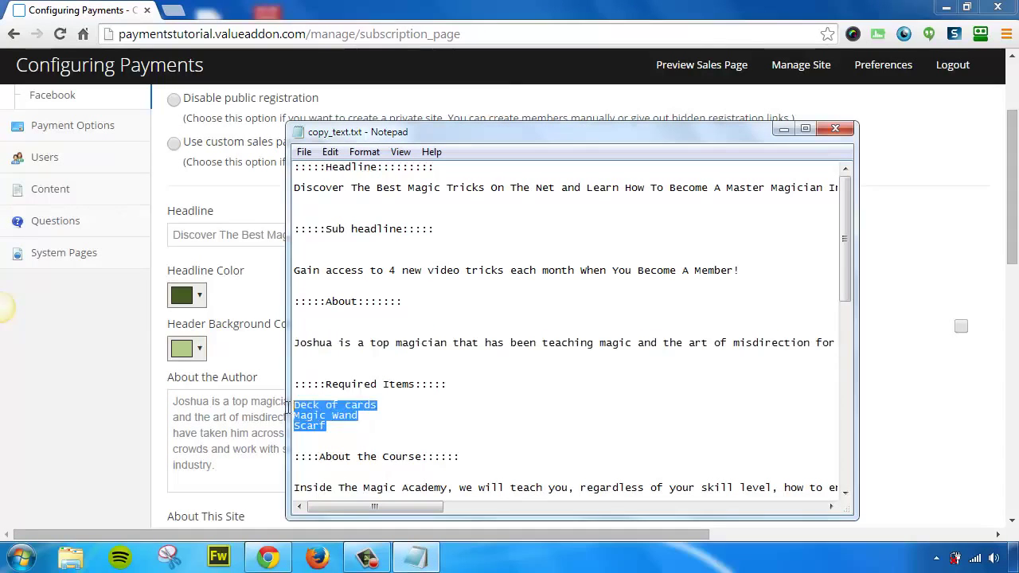
click(947, 453)
click(604, 432)
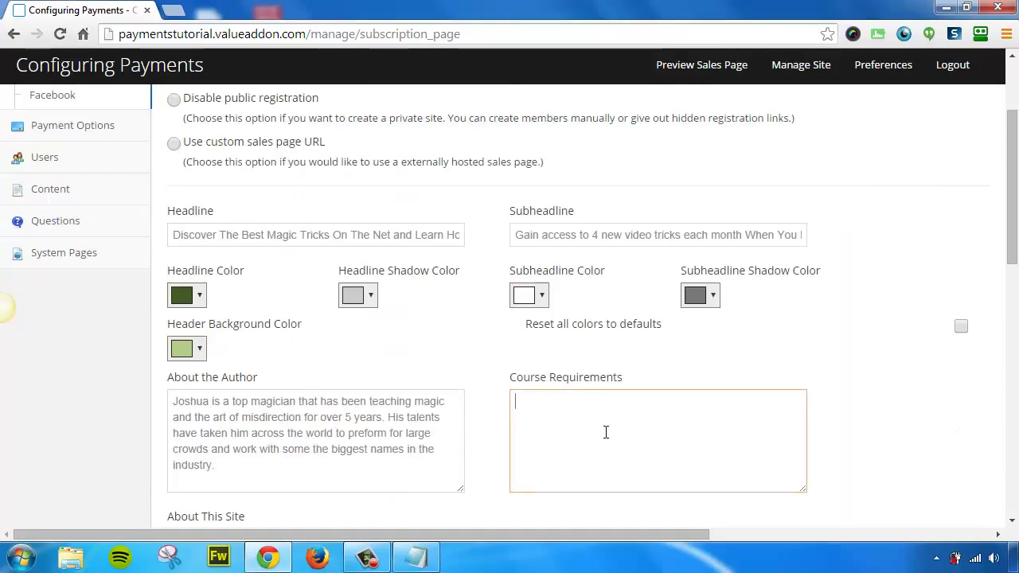
key(ctrl+v)
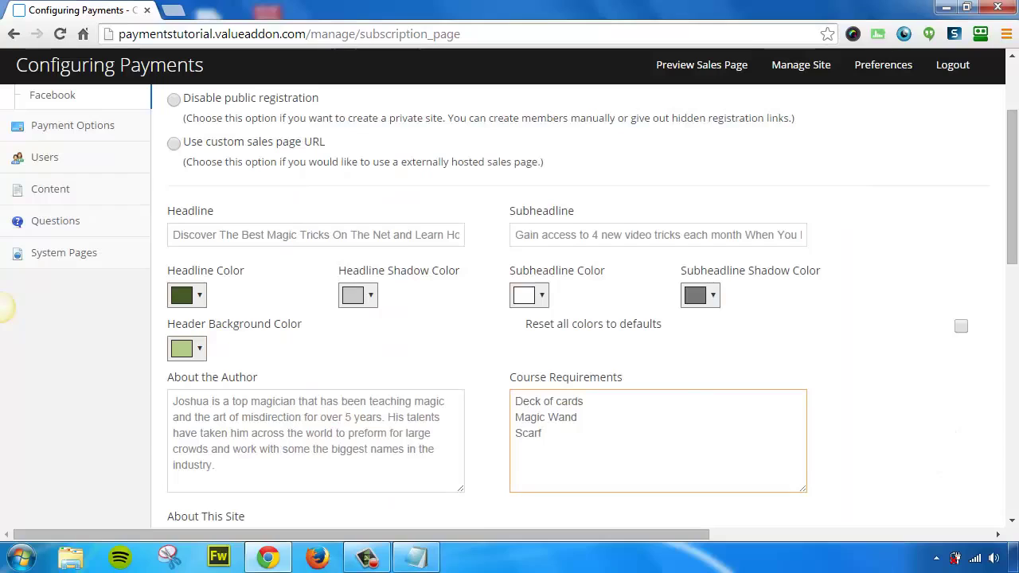
Copy all the About the Course paragraphs on The Magic Academy from copy_text.txt into the About This Site description
scroll(509, 302, down, 3)
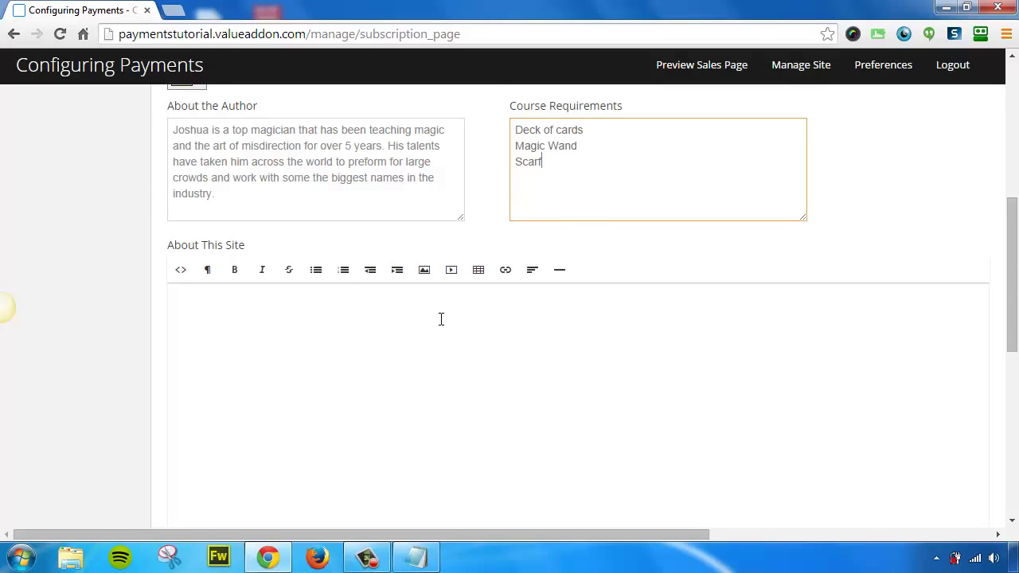
click(416, 557)
scroll(415, 410, down, 2)
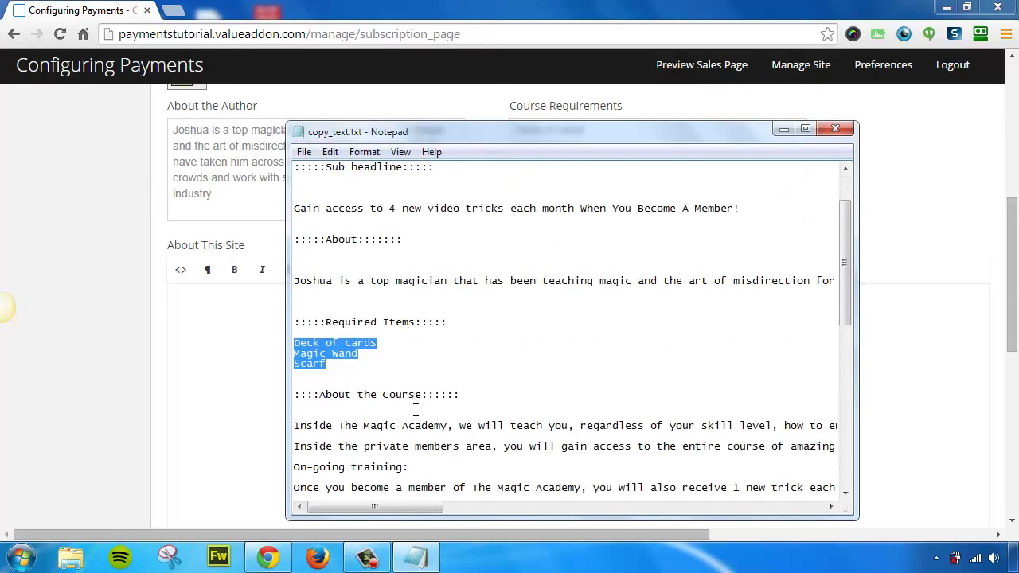
scroll(415, 409, down, 2)
drag(377, 508, 682, 508)
drag(576, 394, 201, 335)
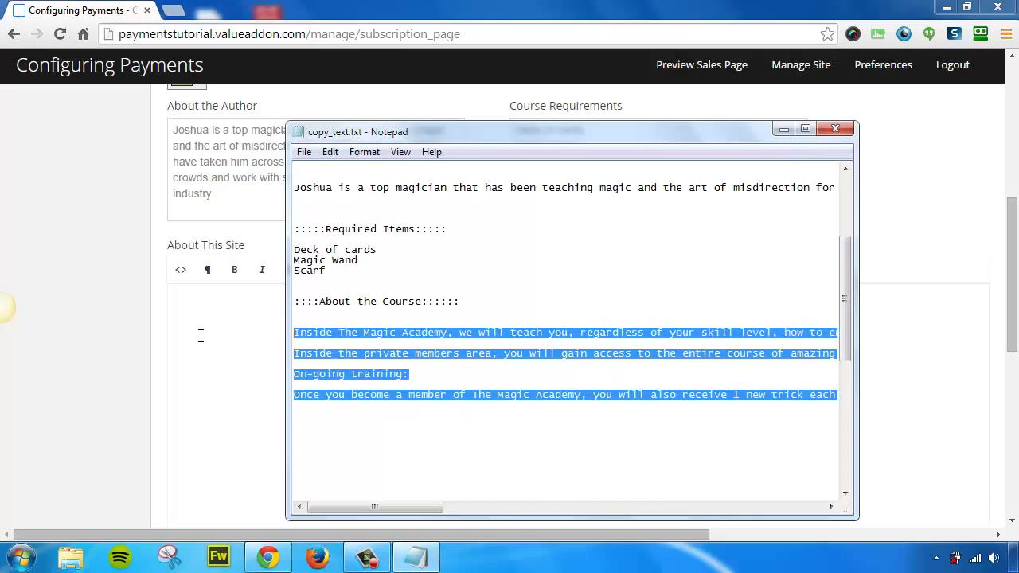
key(ctrl+c)
click(966, 382)
key(ctrl+v)
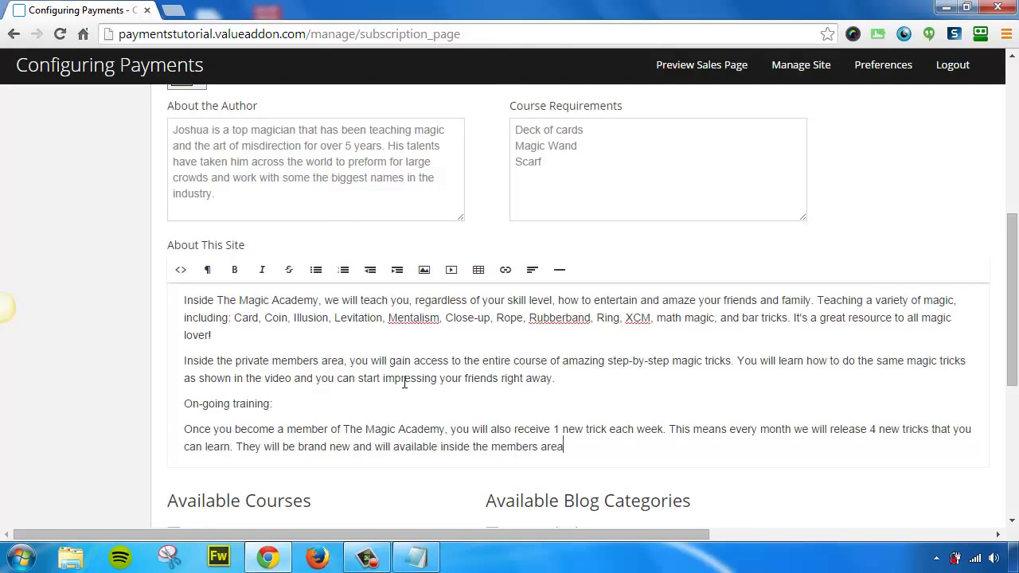
Examine the image upload, video embed and paragraph format options offered for the About This Site text
click(427, 274)
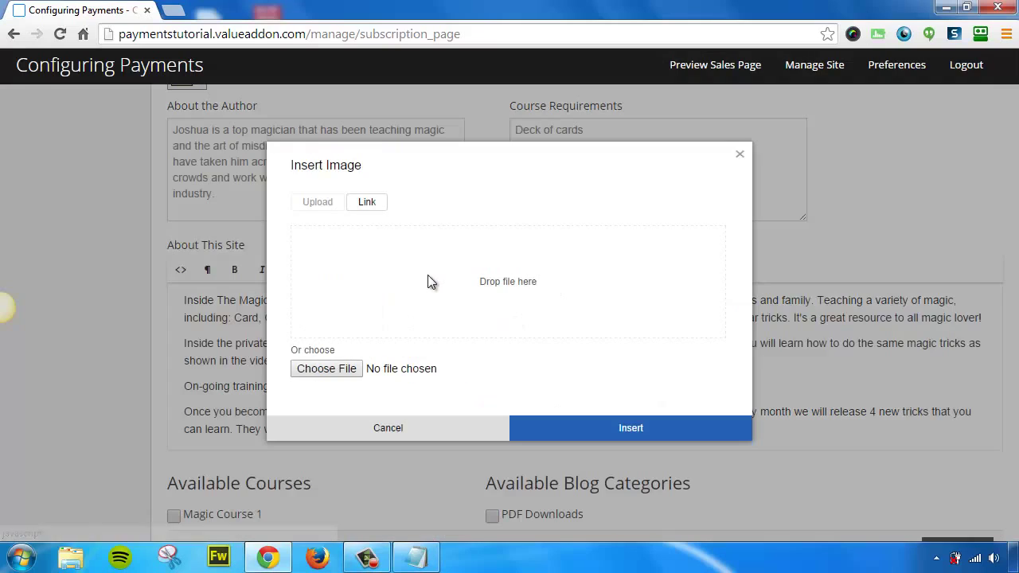
click(400, 434)
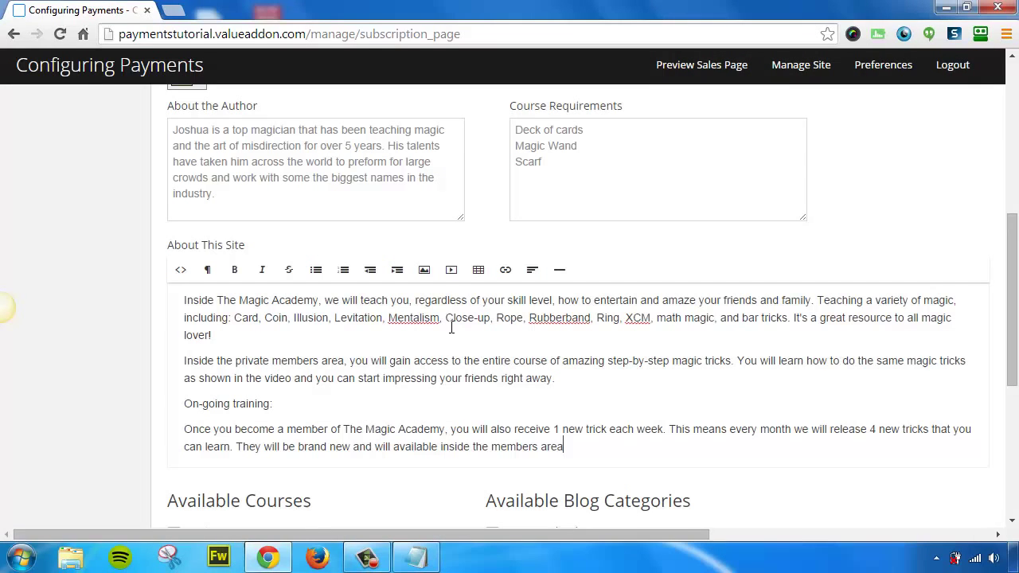
click(451, 273)
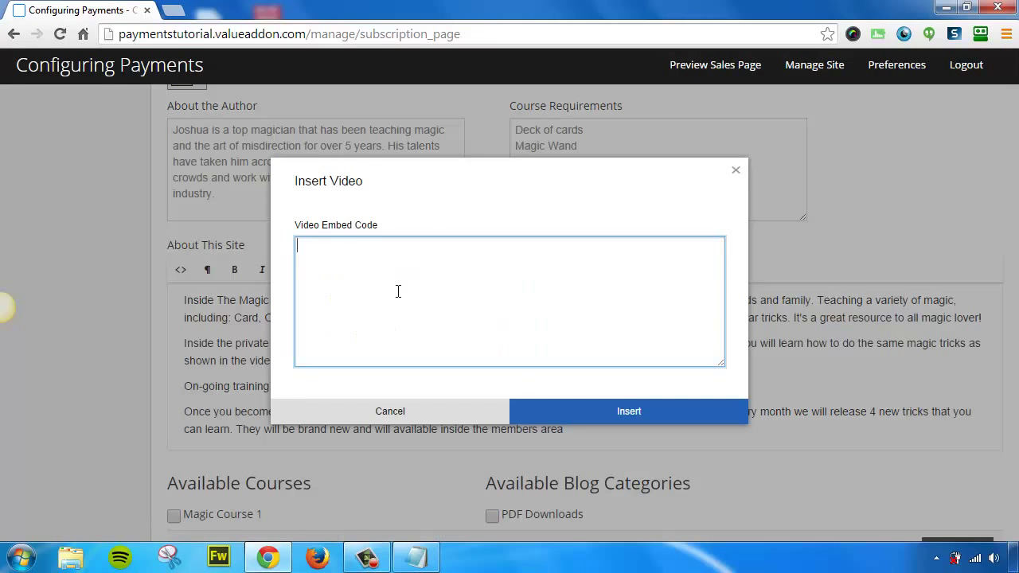
click(398, 412)
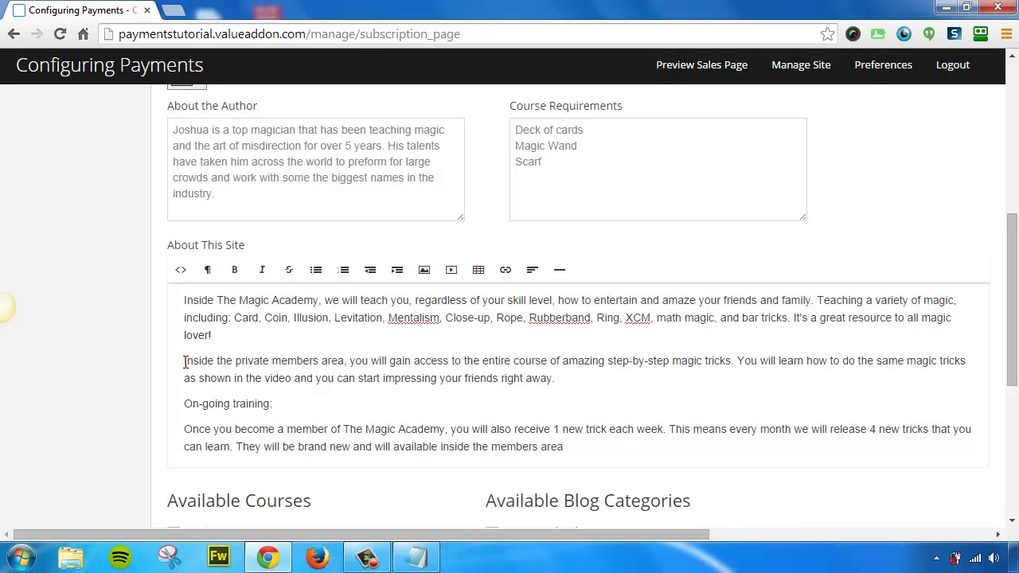
drag(184, 362, 283, 360)
click(210, 275)
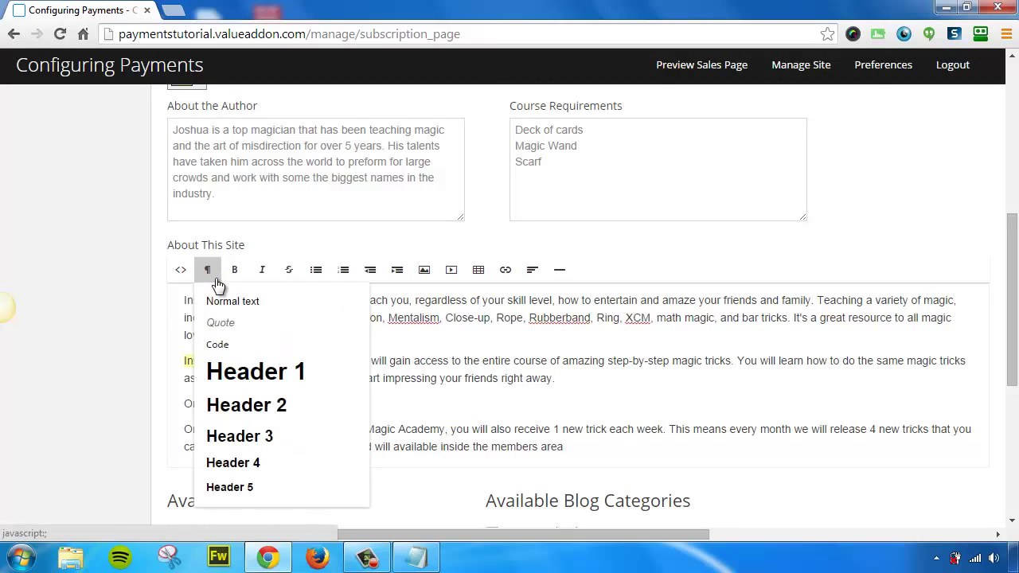
click(273, 403)
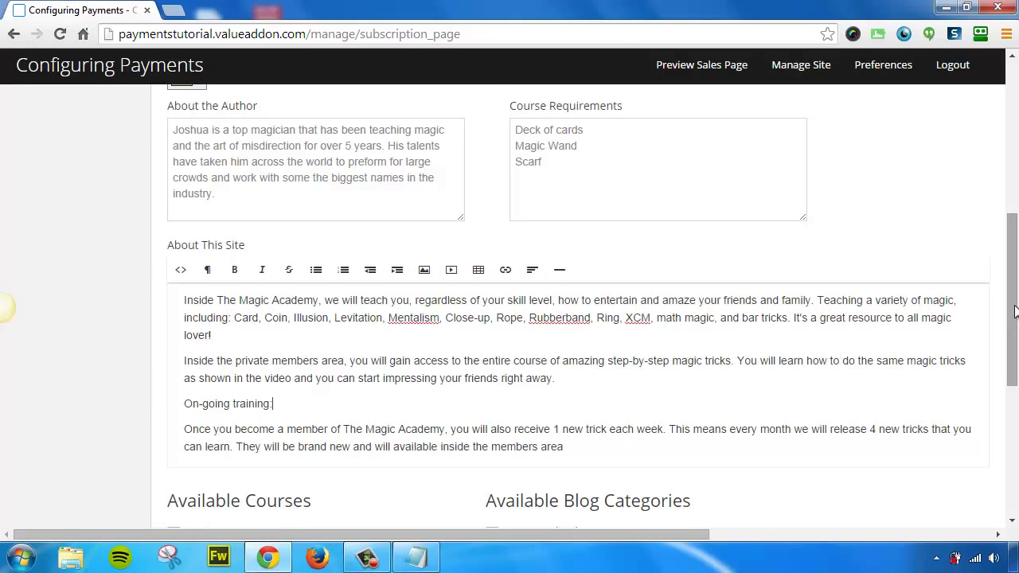
Include the course Magic Course 1 and the blog category PDF Downloads on the sales page
drag(1015, 310, 1015, 384)
drag(1014, 390, 1012, 393)
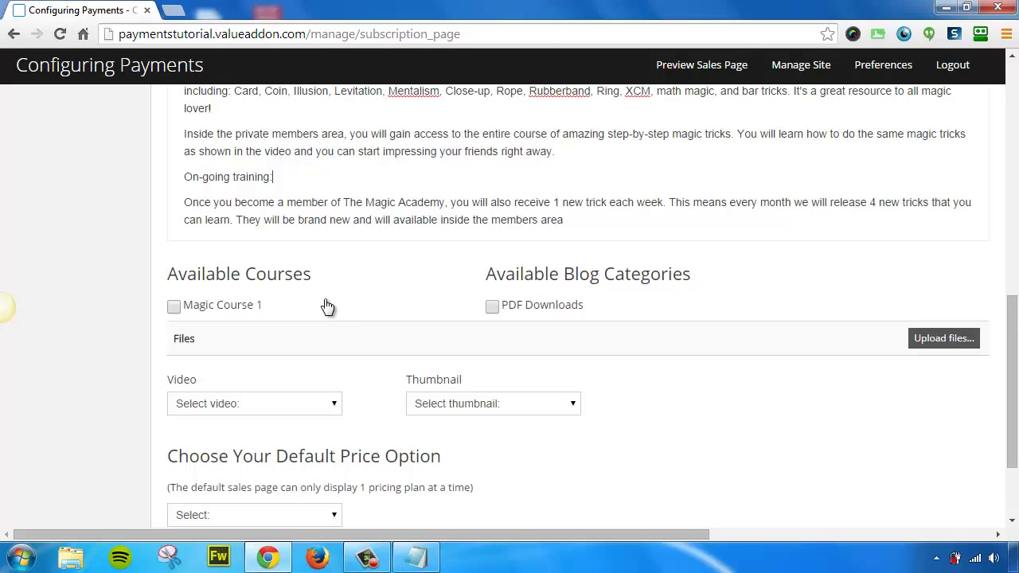
click(175, 308)
click(491, 307)
click(175, 307)
click(492, 307)
click(174, 308)
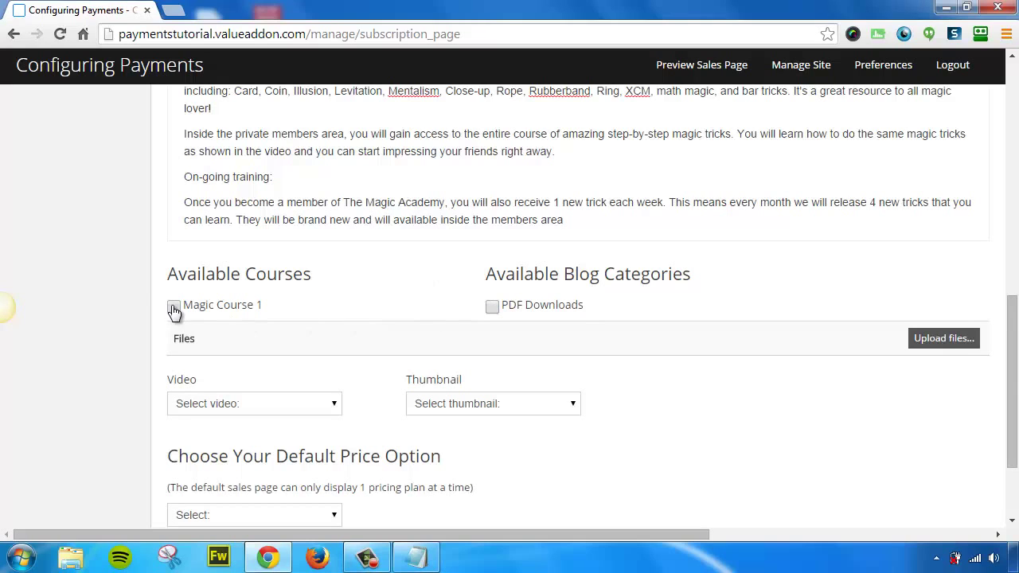
click(492, 307)
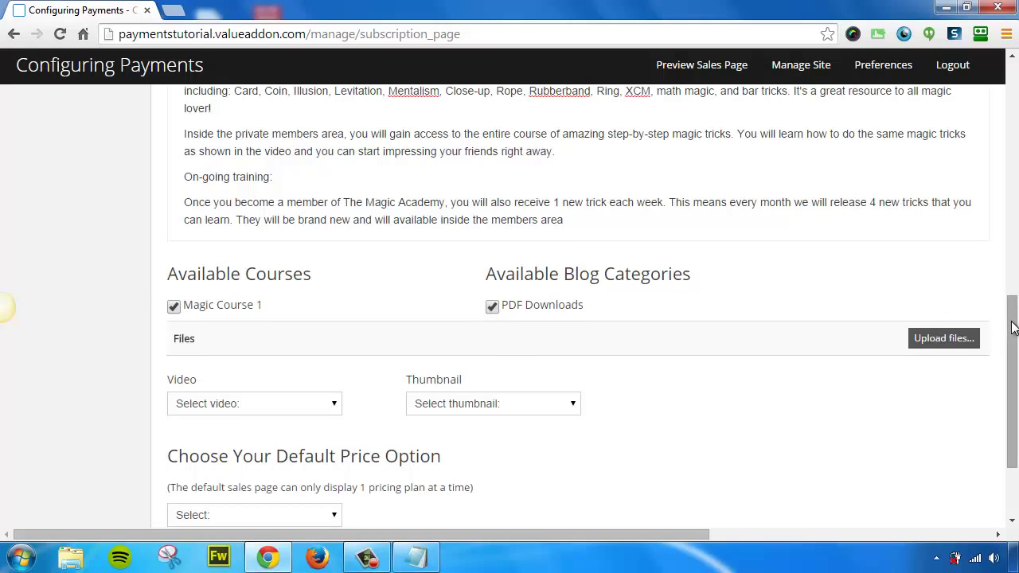
Upload sales_video.mp4 and sales_video_thumb.png from the 5min_upload_example folder as the sales page's video and thumbnail files
drag(1012, 328, 1012, 358)
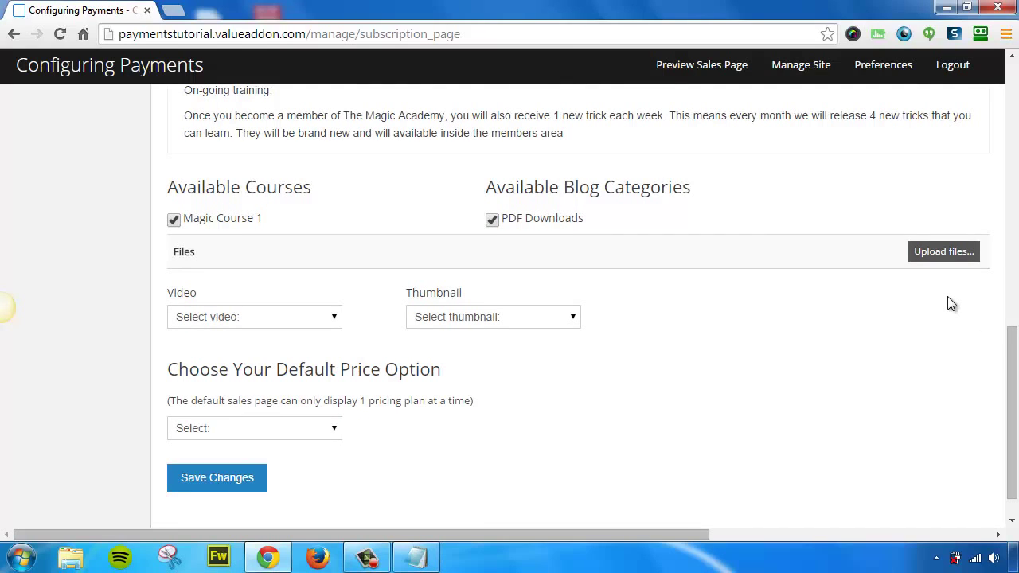
click(948, 253)
drag(642, 242, 641, 295)
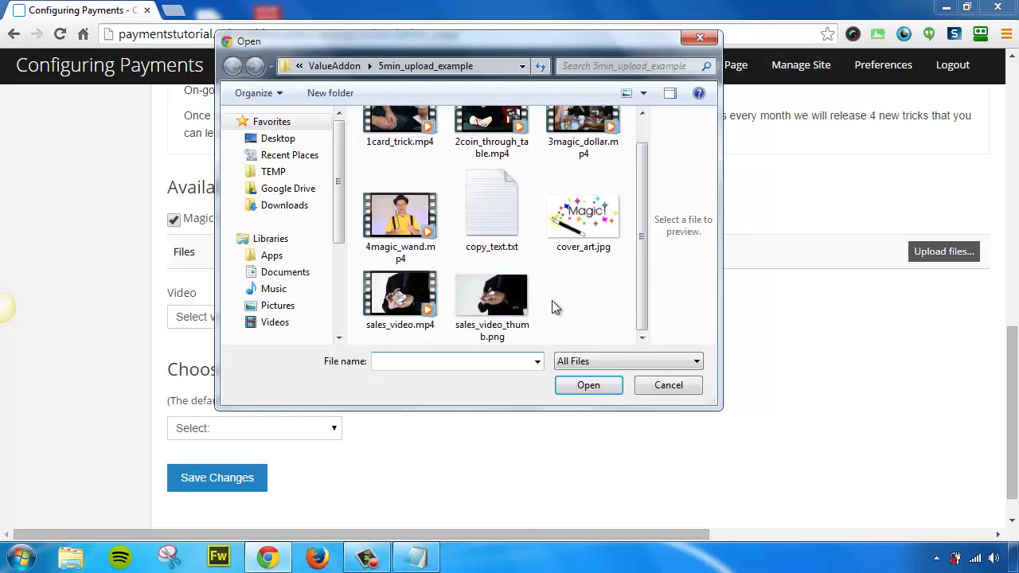
click(508, 296)
ctrl+click(422, 296)
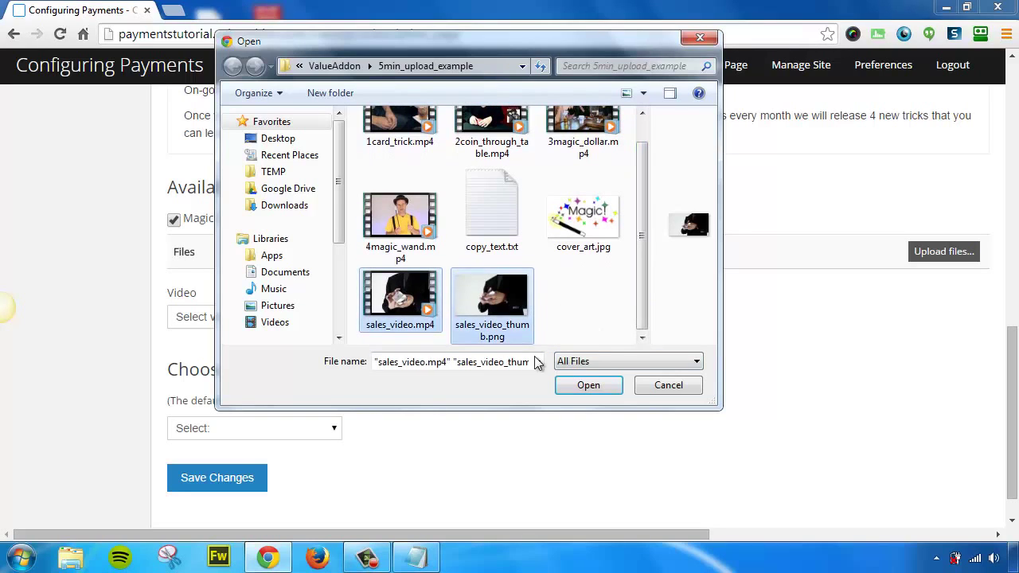
click(587, 385)
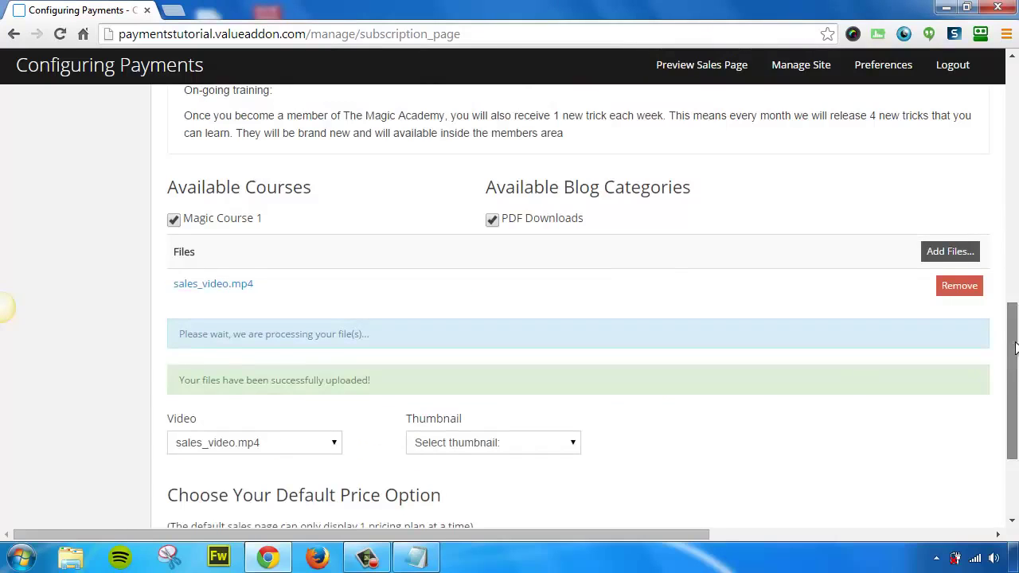
drag(1015, 306, 1016, 362)
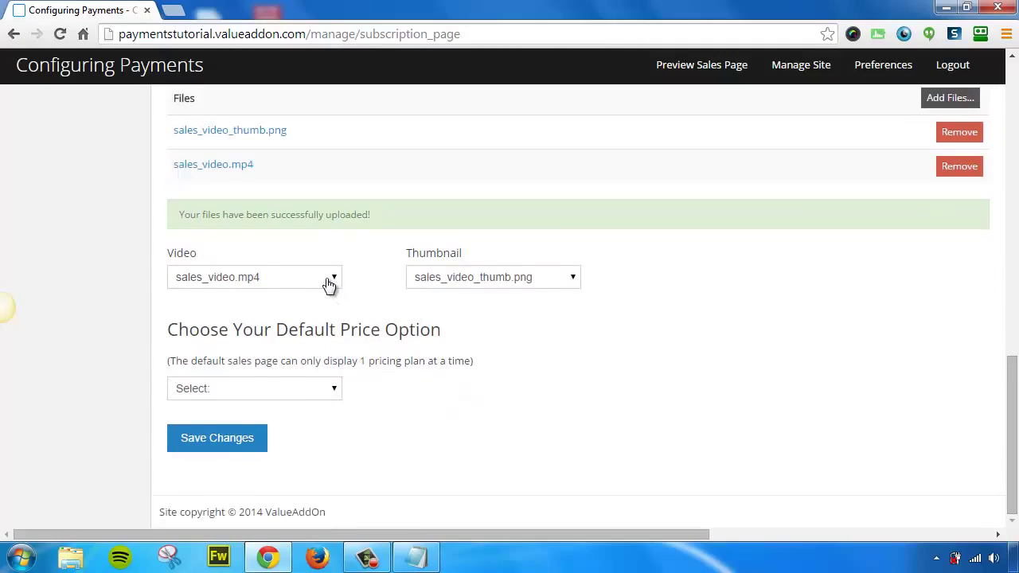
Check that sales_video.mp4 is chosen as the sales video and sales_video_thumb.png as its thumbnail
click(333, 279)
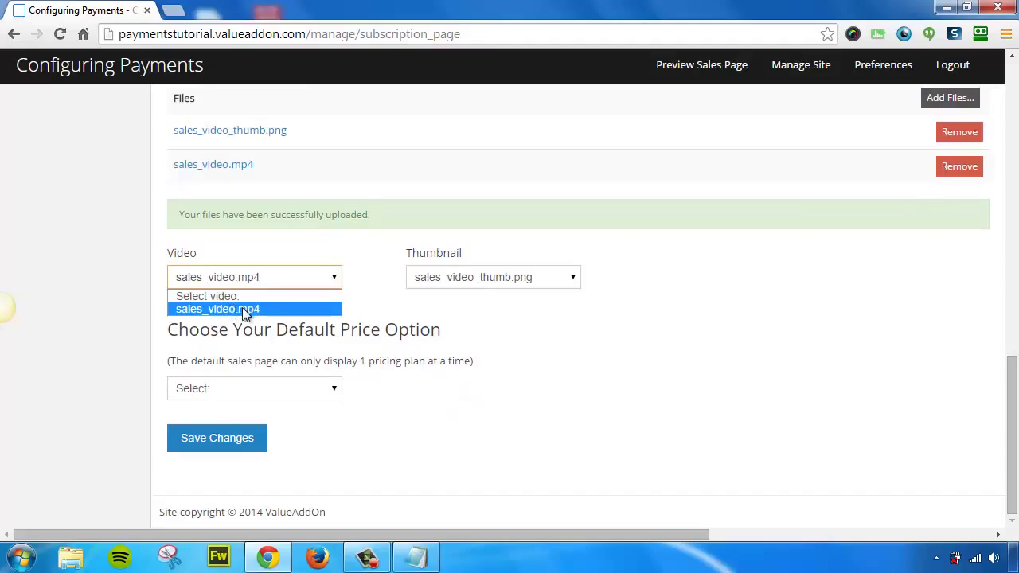
click(387, 314)
click(505, 284)
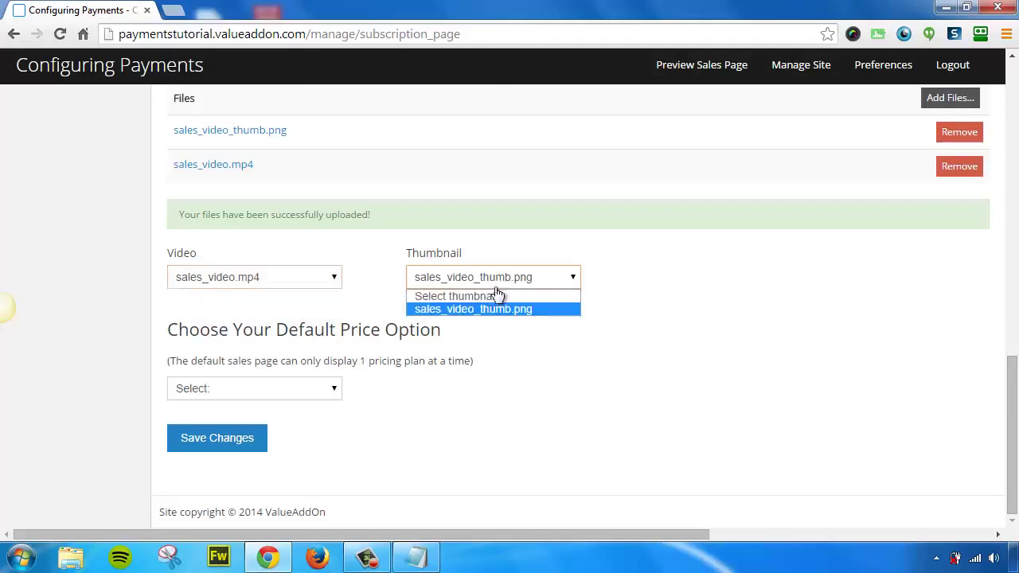
click(509, 323)
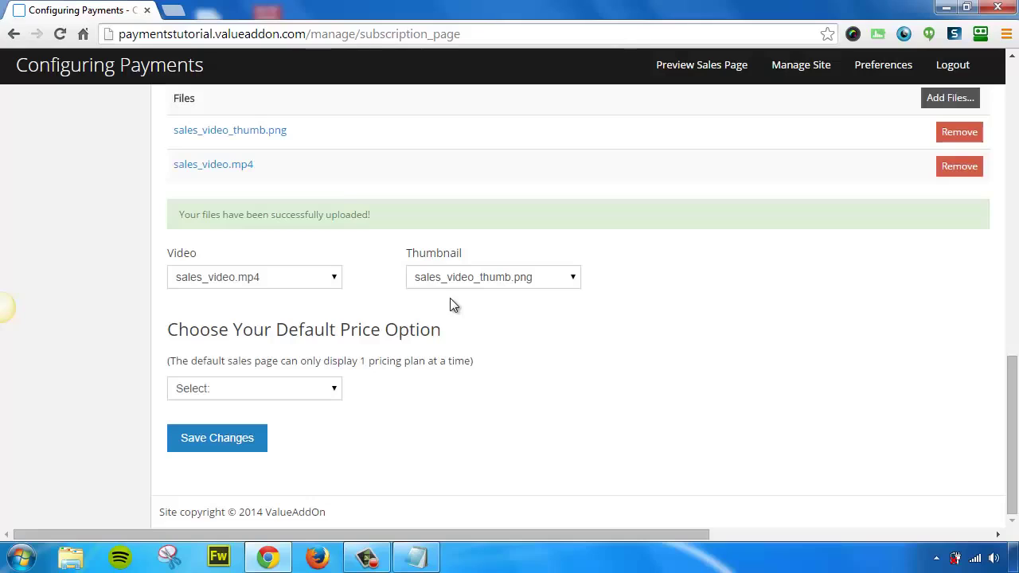
Try the P003 free plan, P004 - Access To Gold Plan and the JVZoo.com Plan as the default price option
click(337, 393)
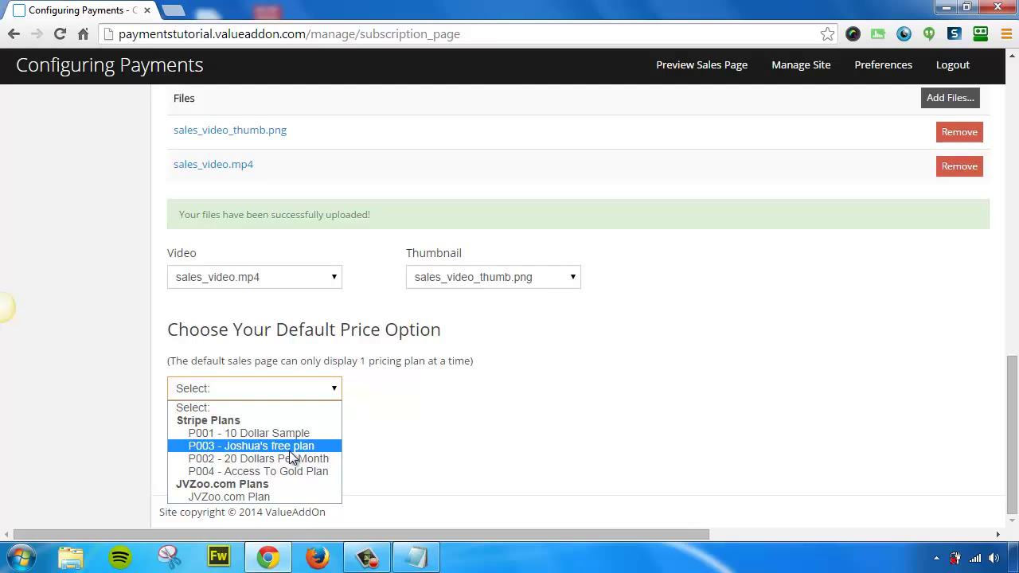
click(288, 450)
click(319, 390)
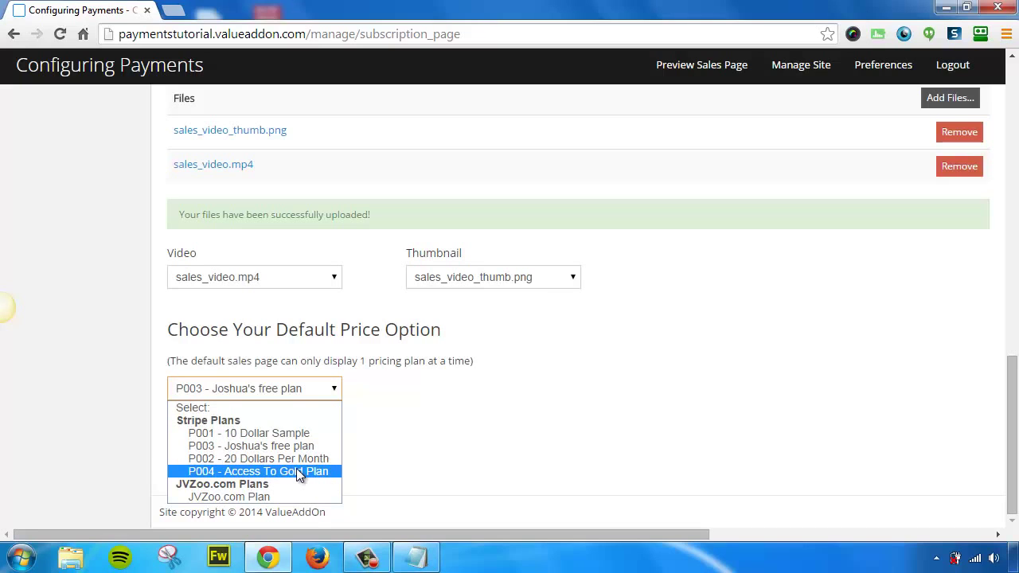
click(296, 470)
click(334, 395)
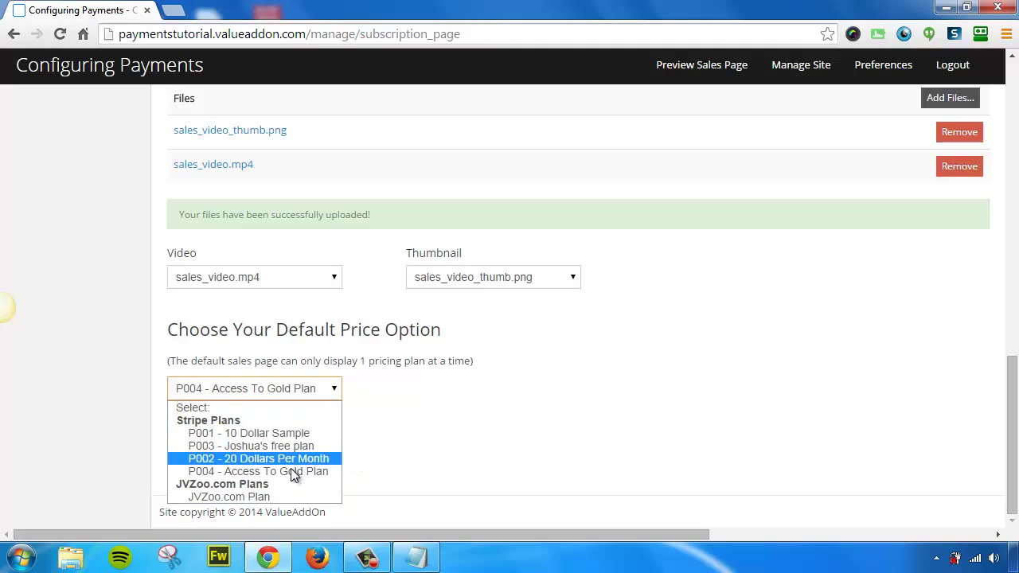
click(256, 497)
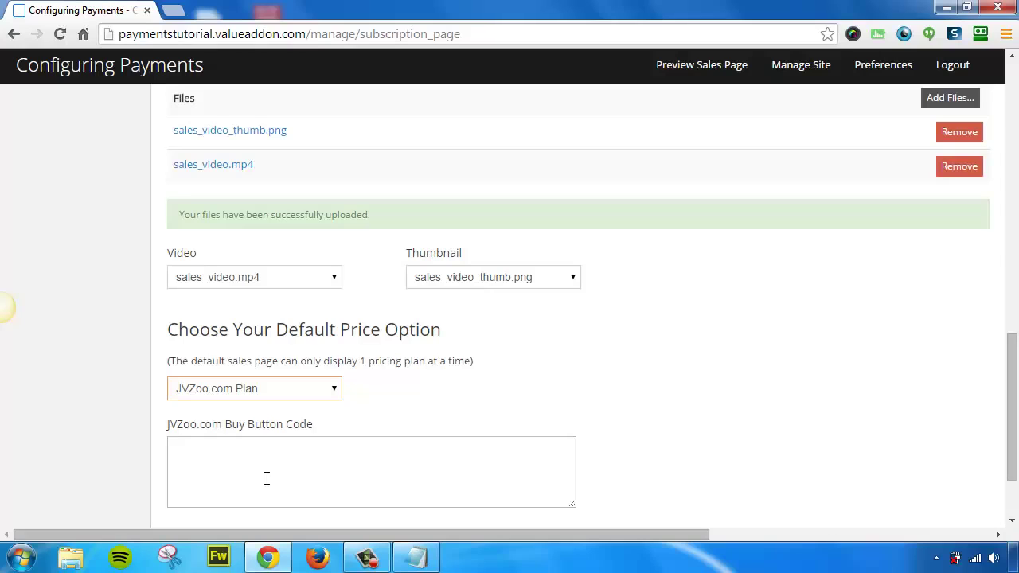
Set the default price option to P002 - 20 Dollars Per Month and save the sales page settings
click(302, 389)
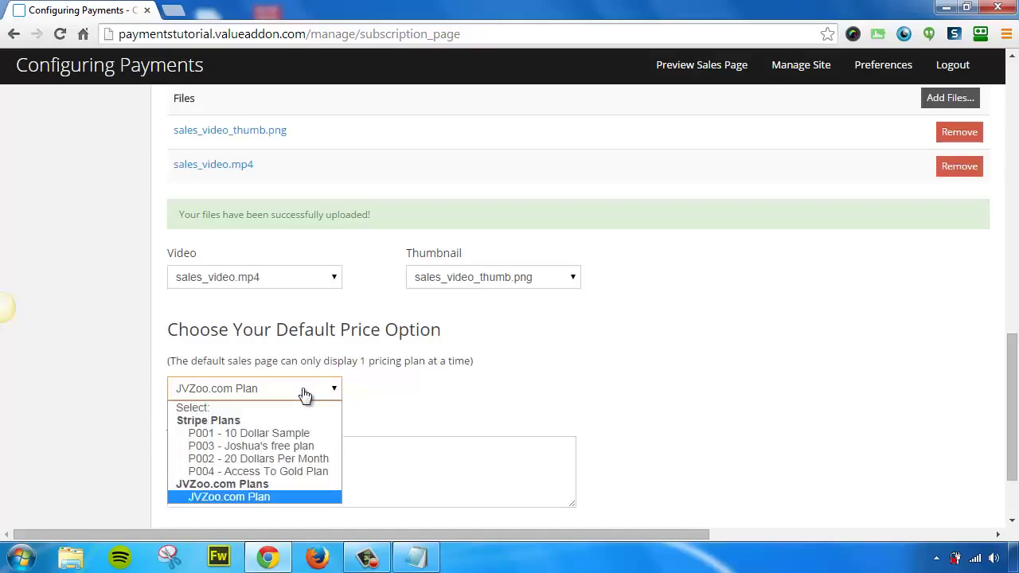
click(276, 457)
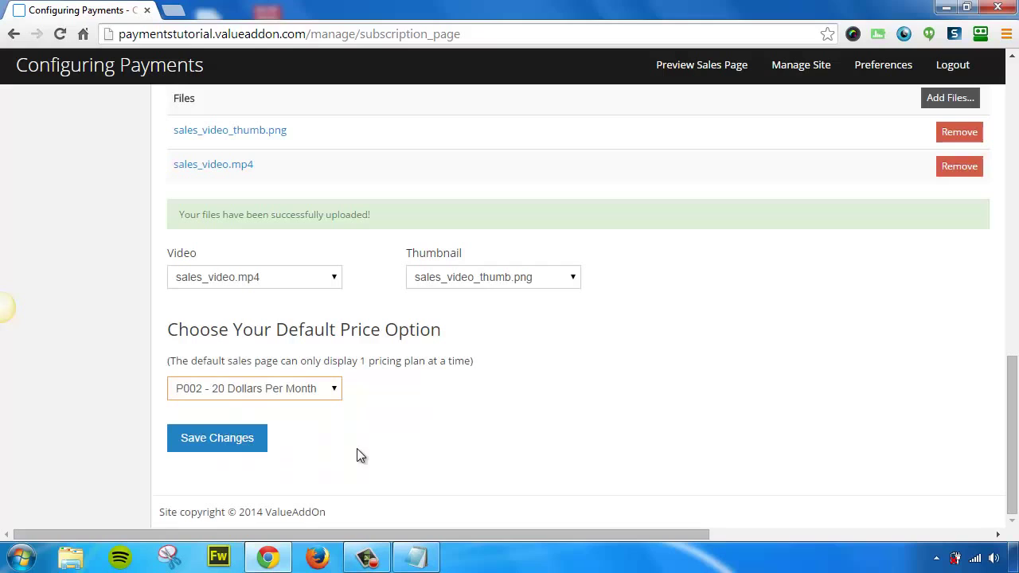
click(261, 444)
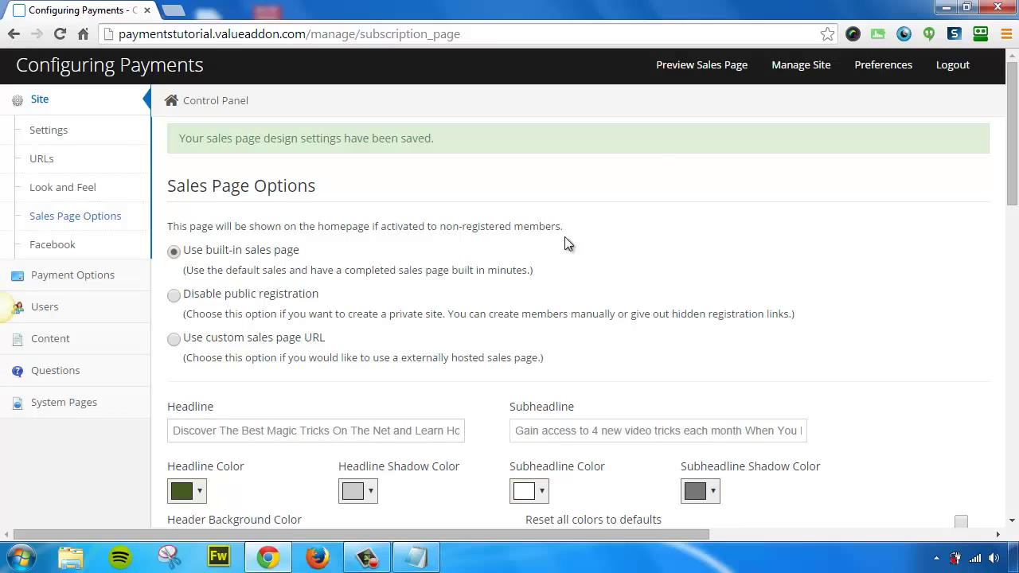
Preview the sales page and review its headline, video area, price offer, About the Owner and About This Site texts
click(710, 65)
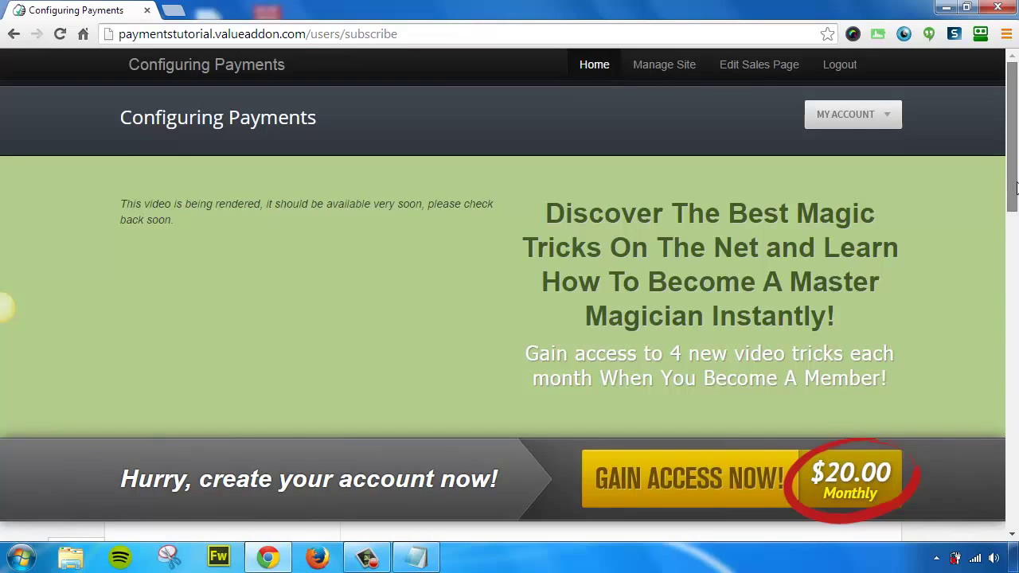
scroll(1015, 186, down, 2)
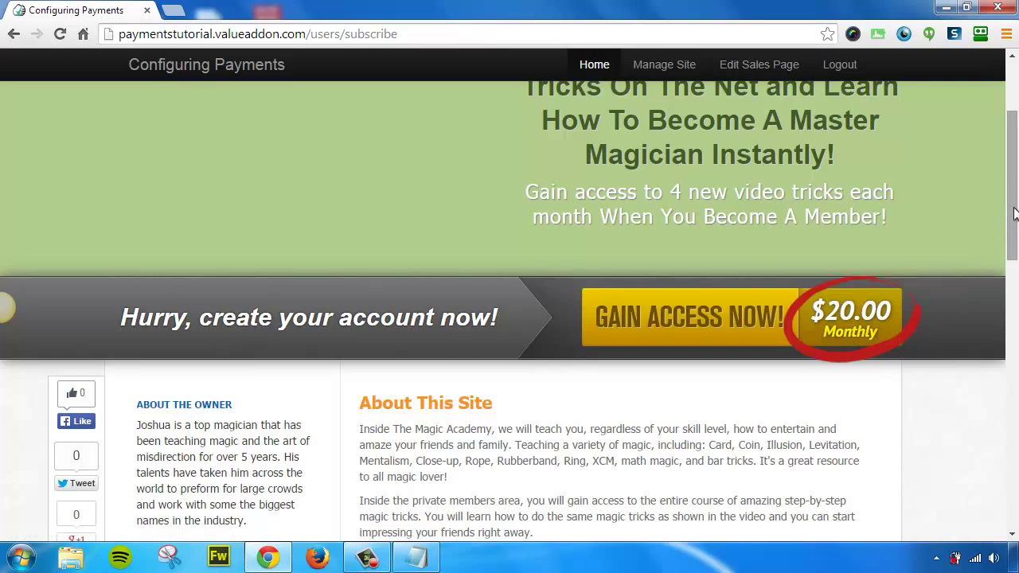
drag(1012, 214, 1016, 282)
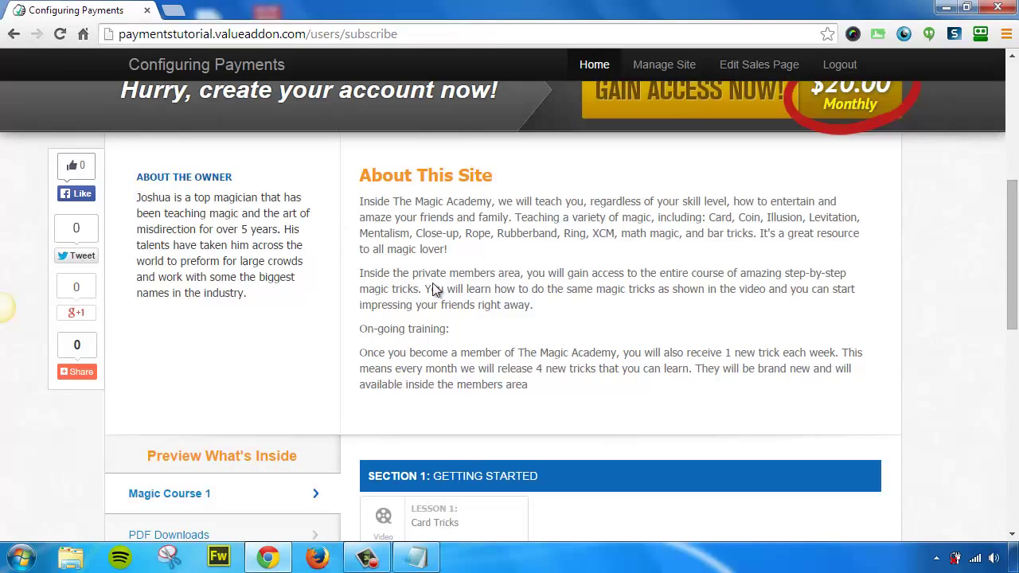
drag(1013, 267, 1010, 322)
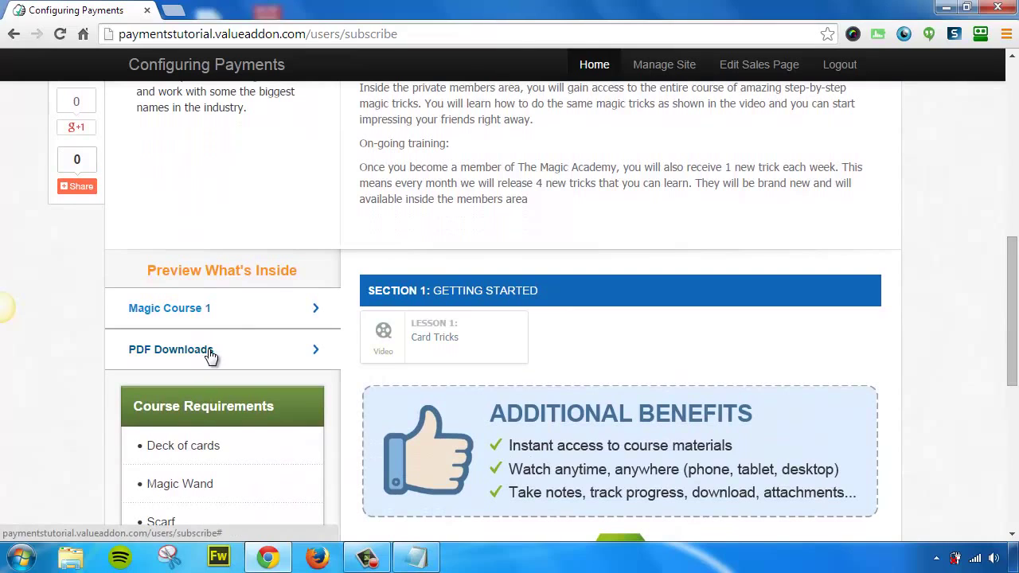
Examine the PDF Downloads and Magic Course 1 previews, course requirements, additional benefits, refund policy and order offer on the sales page
click(207, 354)
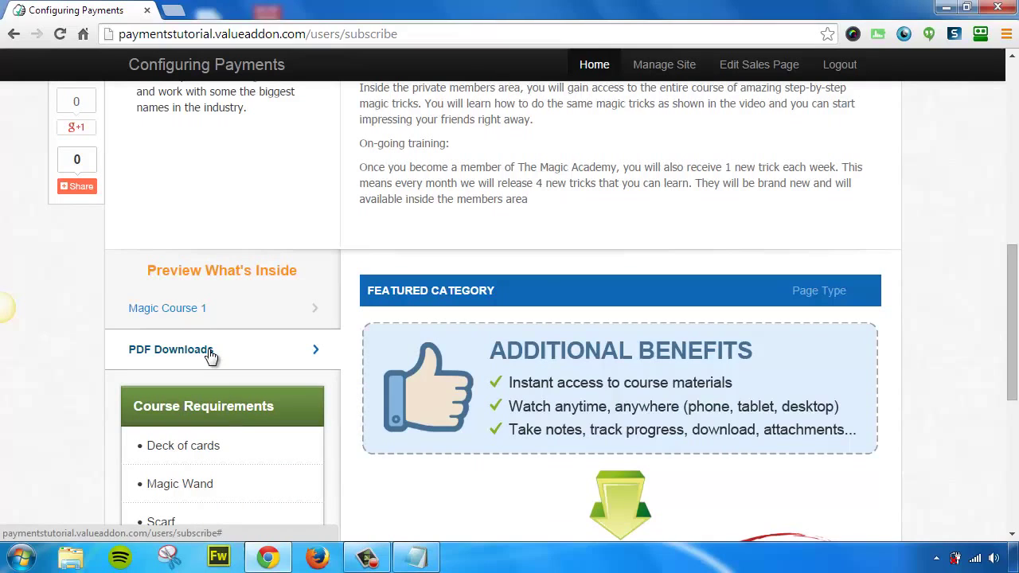
click(217, 308)
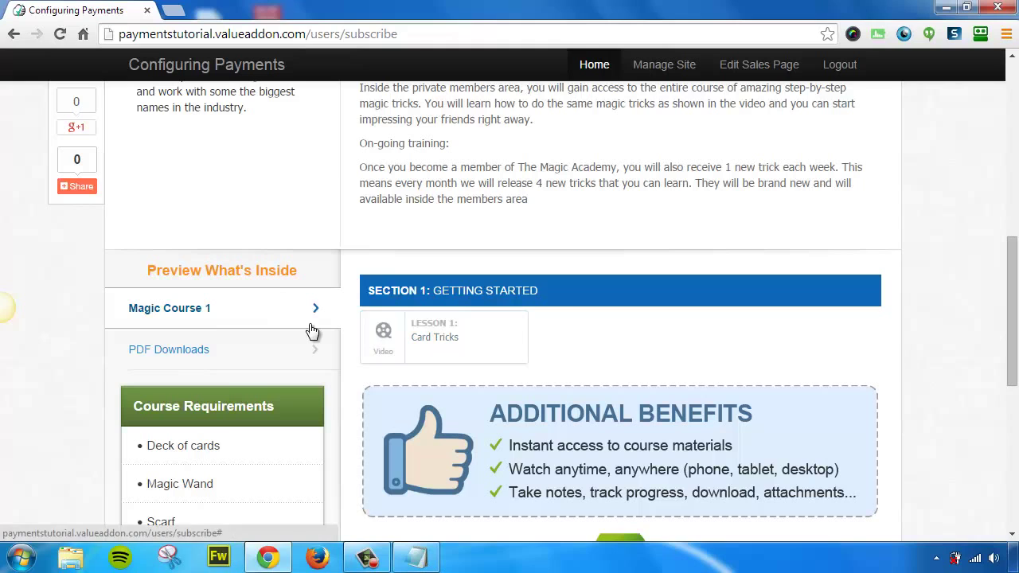
drag(1015, 329, 1015, 378)
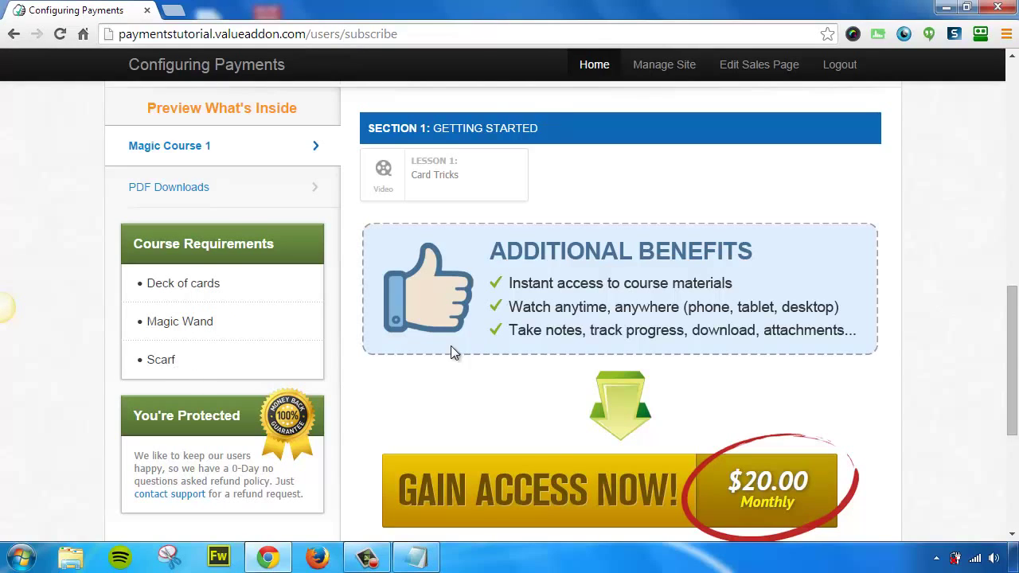
drag(1011, 324, 968, 359)
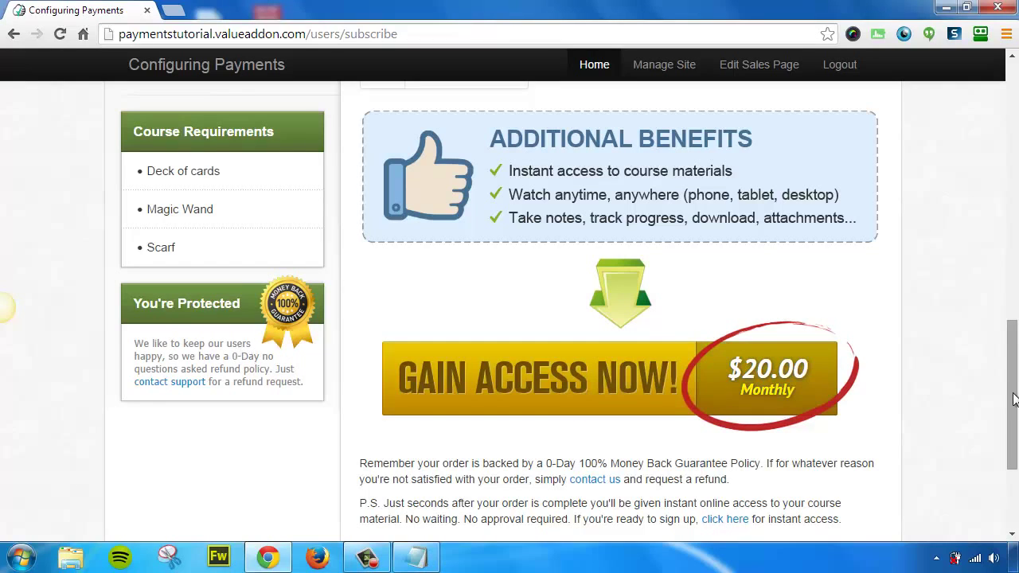
scroll(738, 326, down, 1)
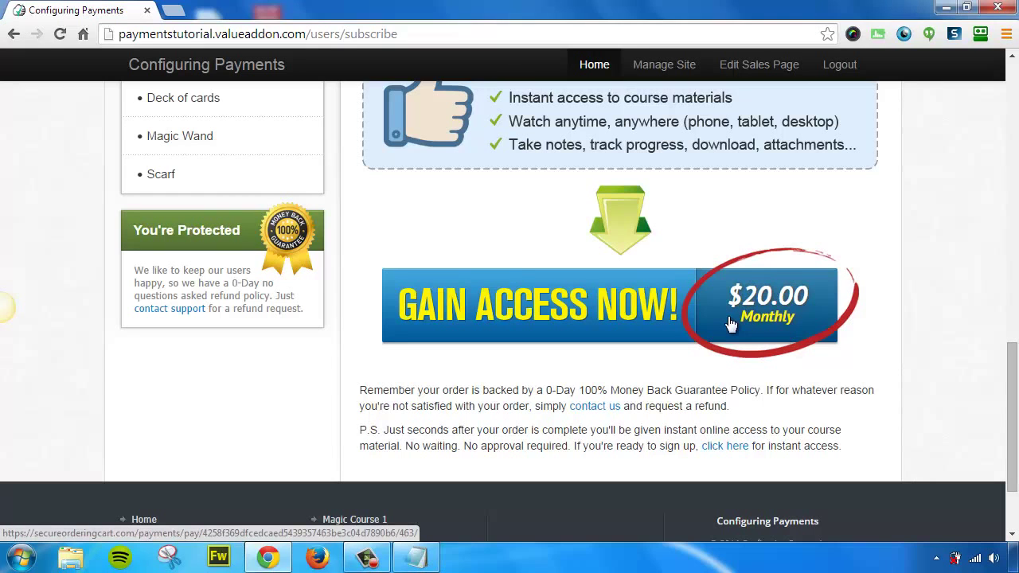
drag(1011, 409, 1014, 137)
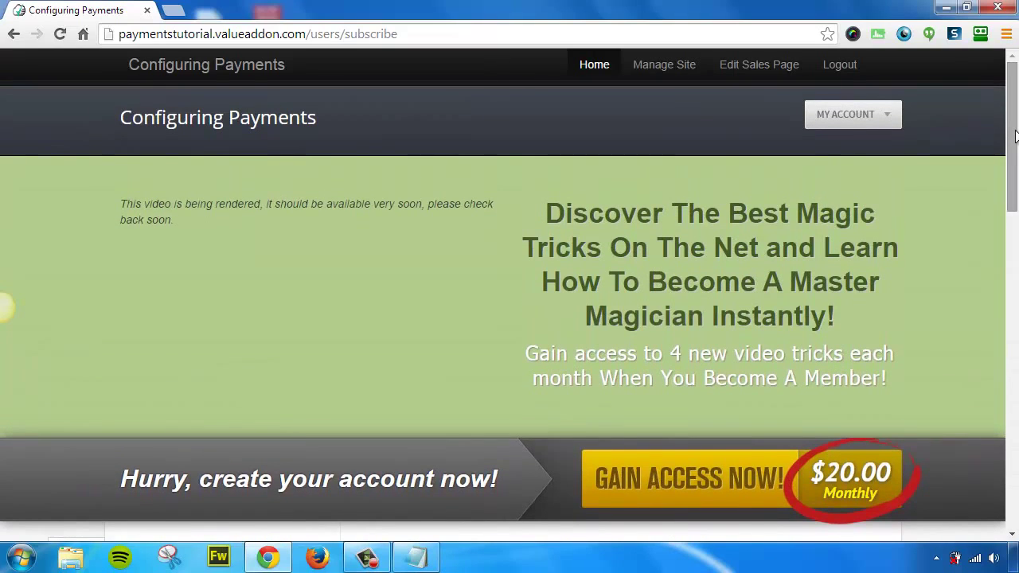